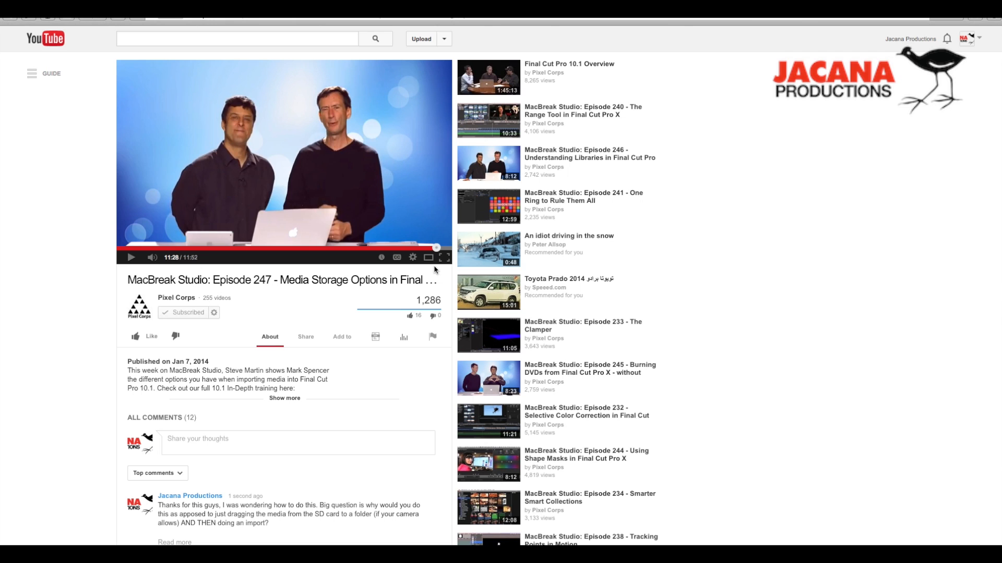
pyautogui.press('super+Tab')
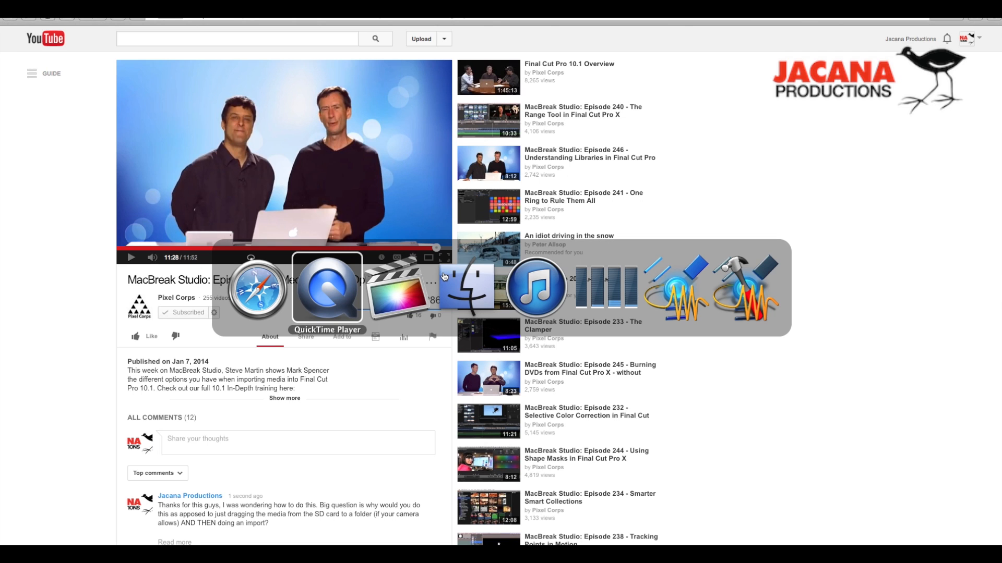
pyautogui.press('super+Tab')
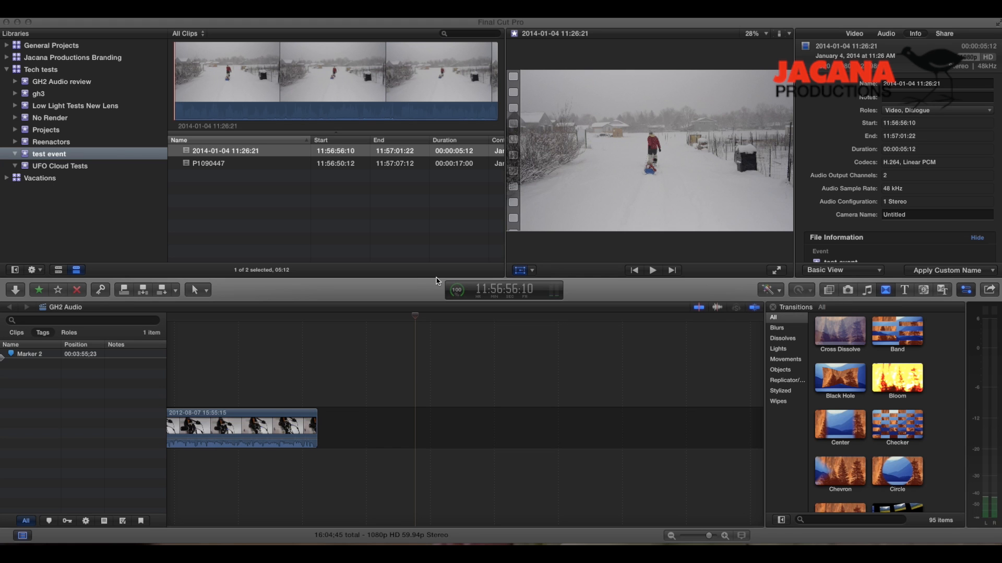
pyautogui.click(208, 153)
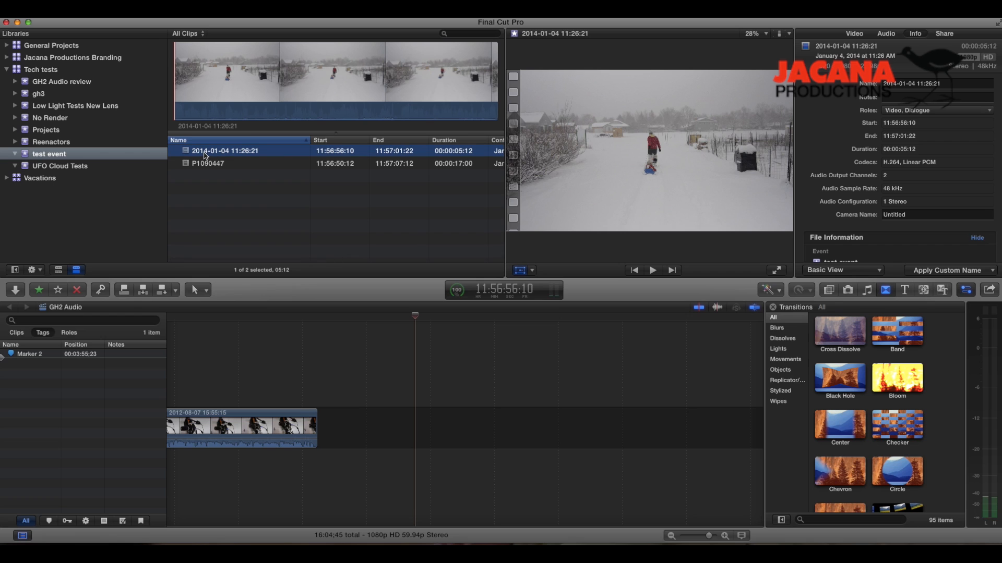
pyautogui.click(203, 164)
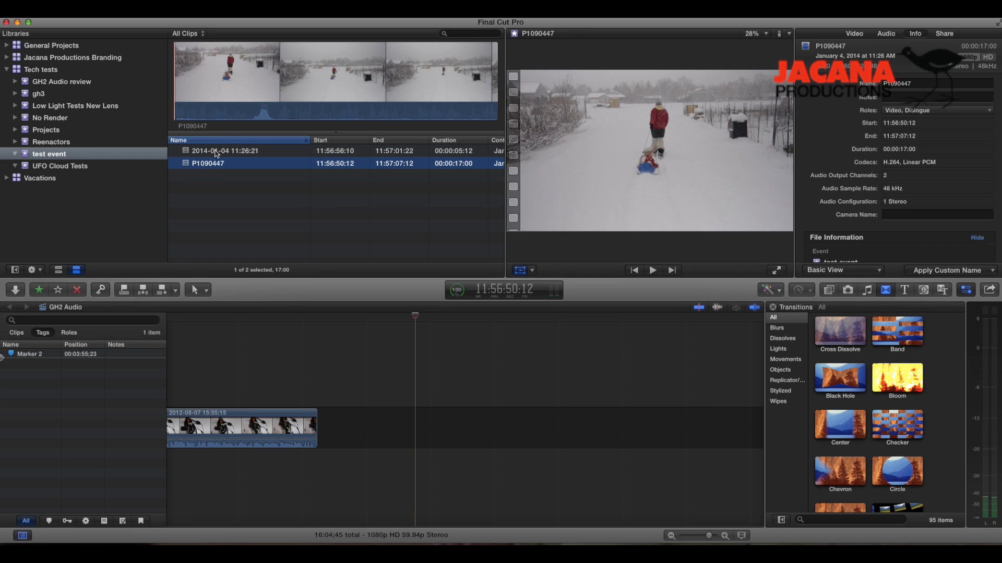
pyautogui.click(216, 152)
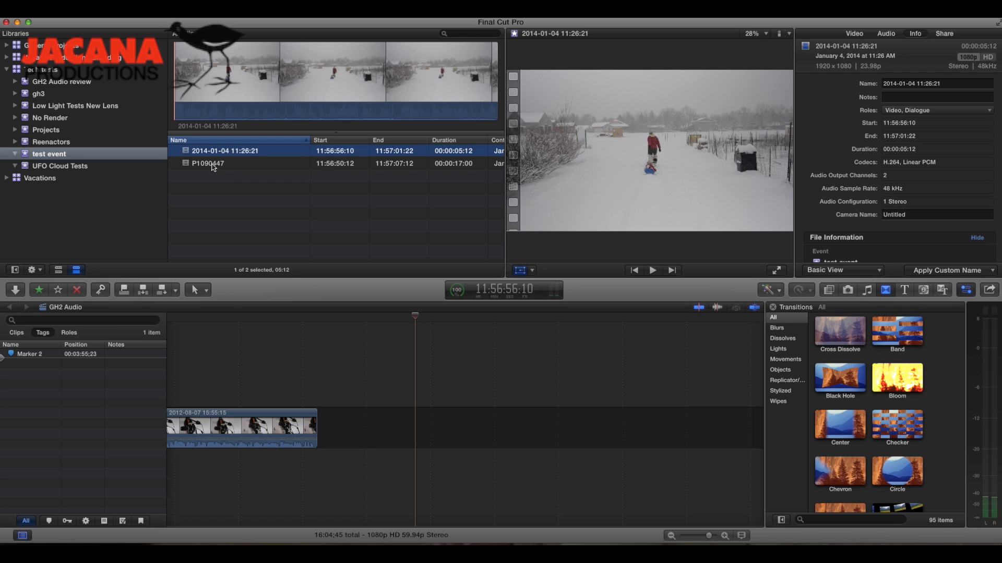
pyautogui.click(213, 166)
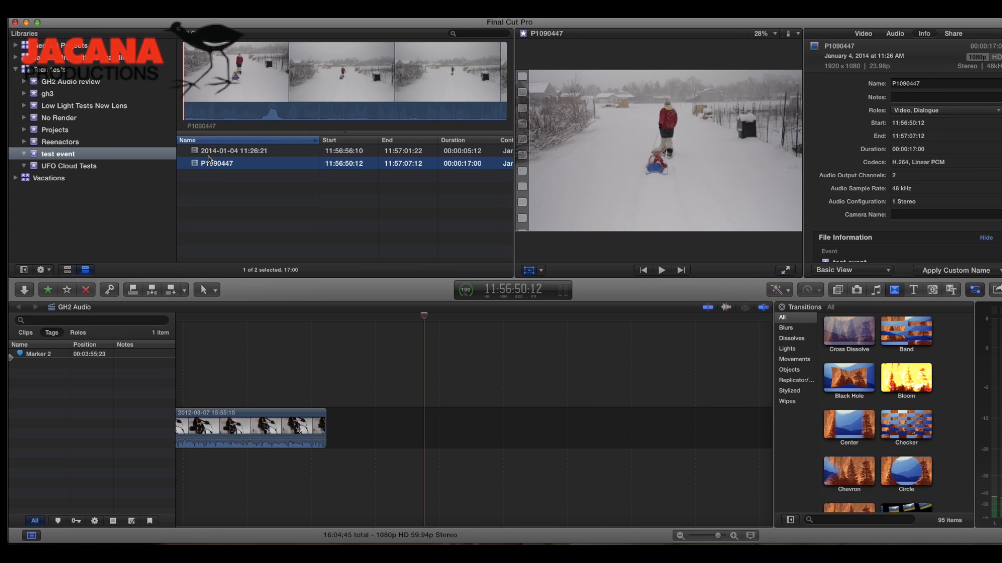
pyautogui.click(218, 151)
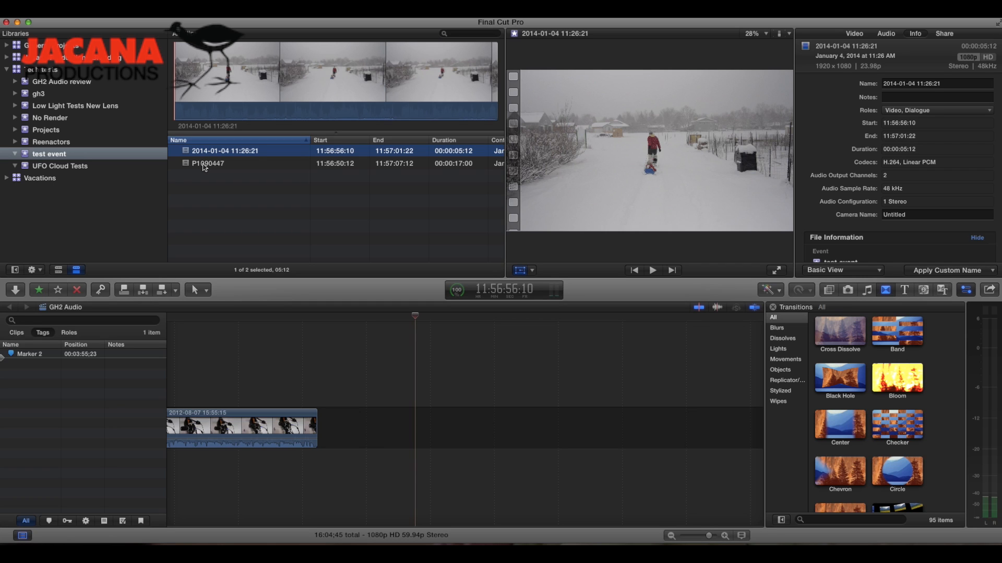
pyautogui.click(204, 165)
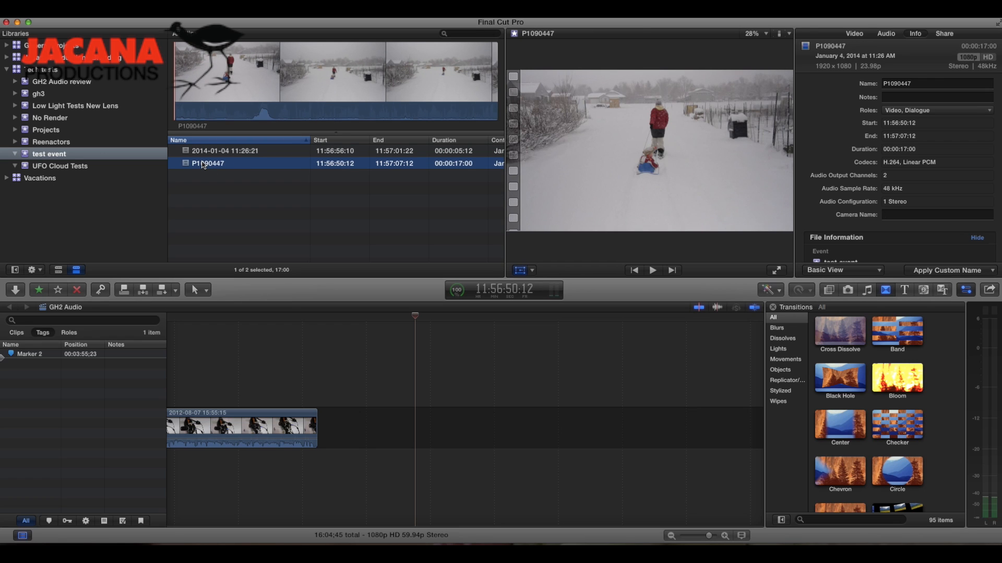
pyautogui.click(201, 155)
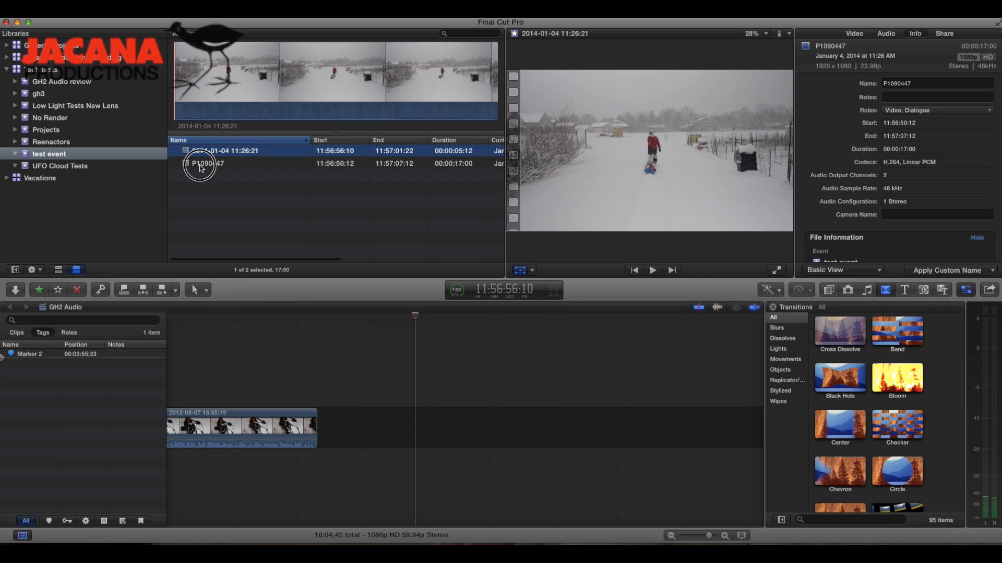
pyautogui.click(201, 165)
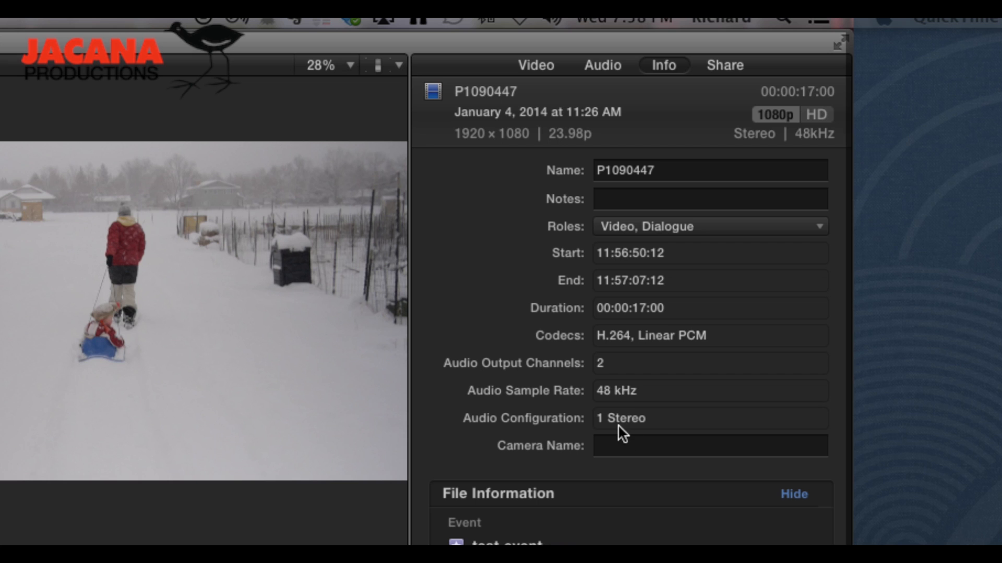
# Read through clip P1090447's basic metadata and file information in the inspector.
pyautogui.scroll(-2, 618, 425)
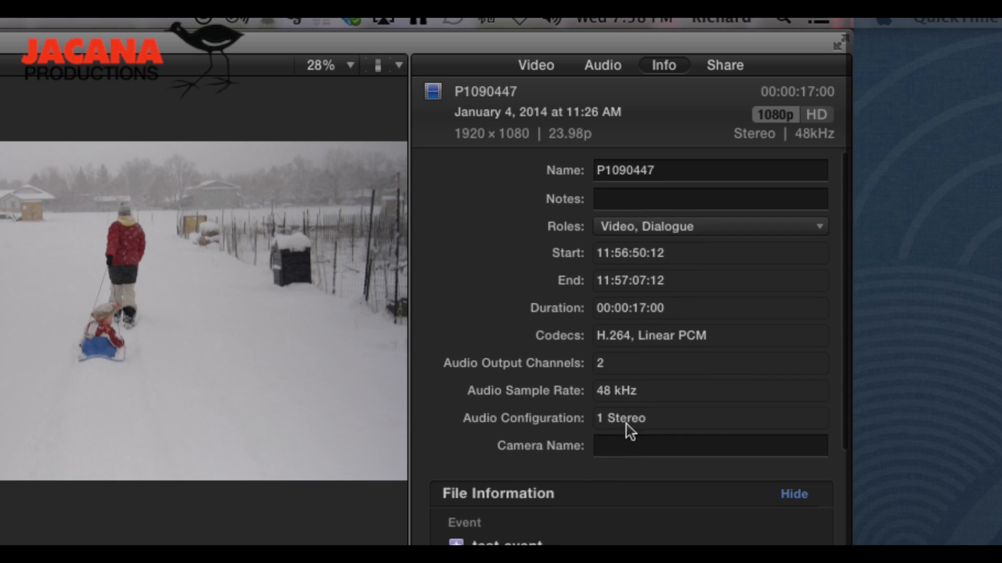
pyautogui.scroll(-4, 618, 425)
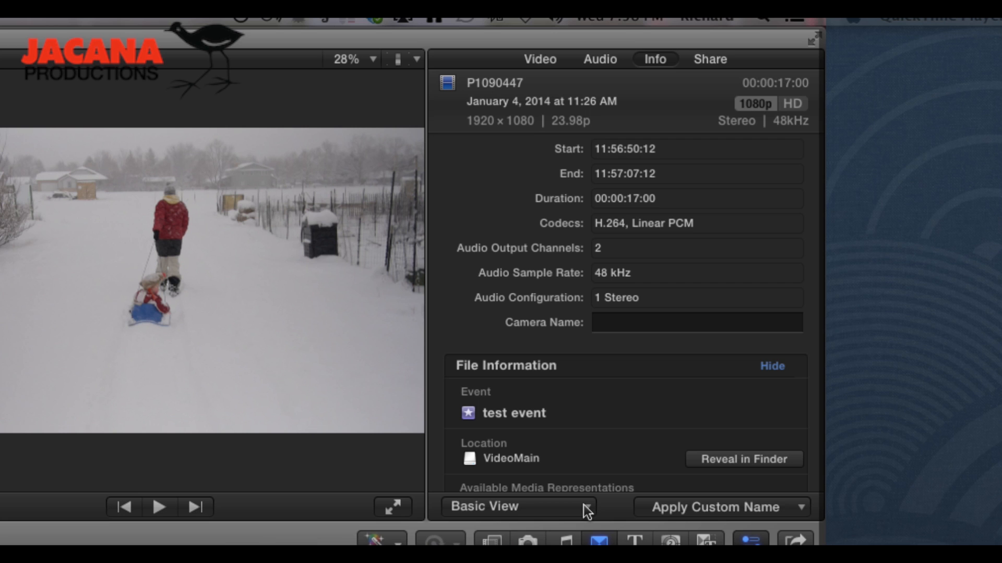
pyautogui.scroll(3, 590, 277)
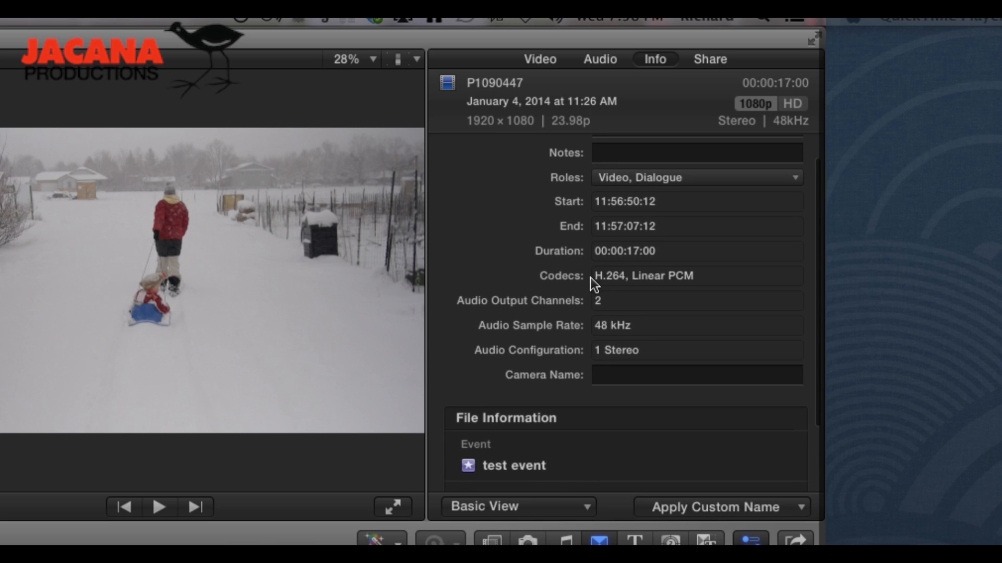
pyautogui.scroll(-5, 590, 277)
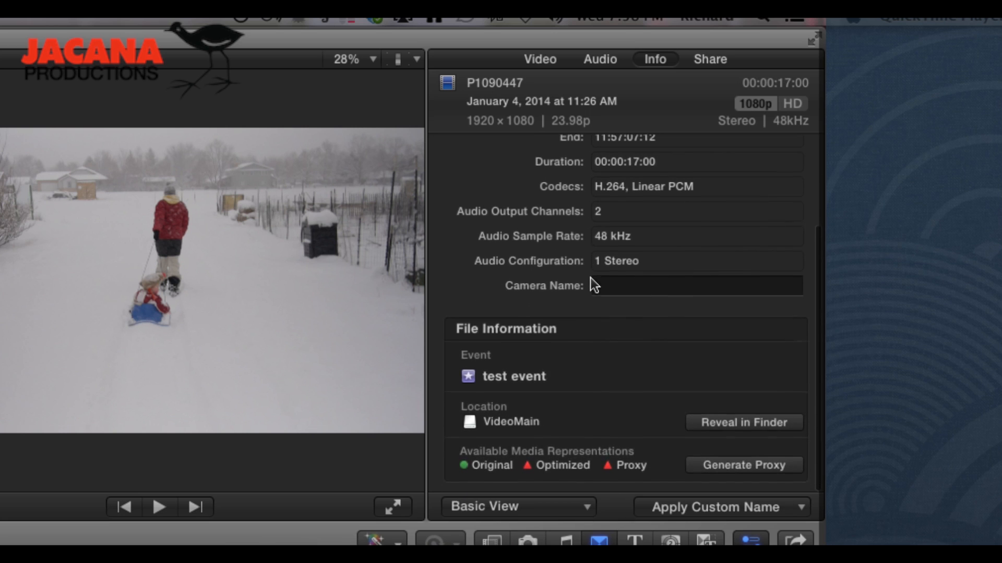
# Open the metadata view editor and filter the Basic View's property list to Video Properties.
pyautogui.click(588, 508)
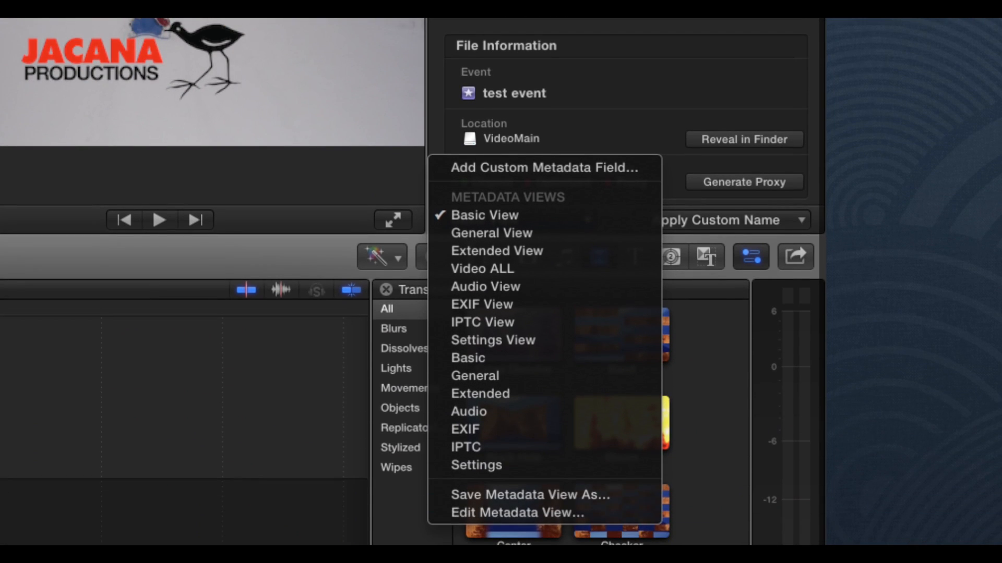
pyautogui.click(509, 513)
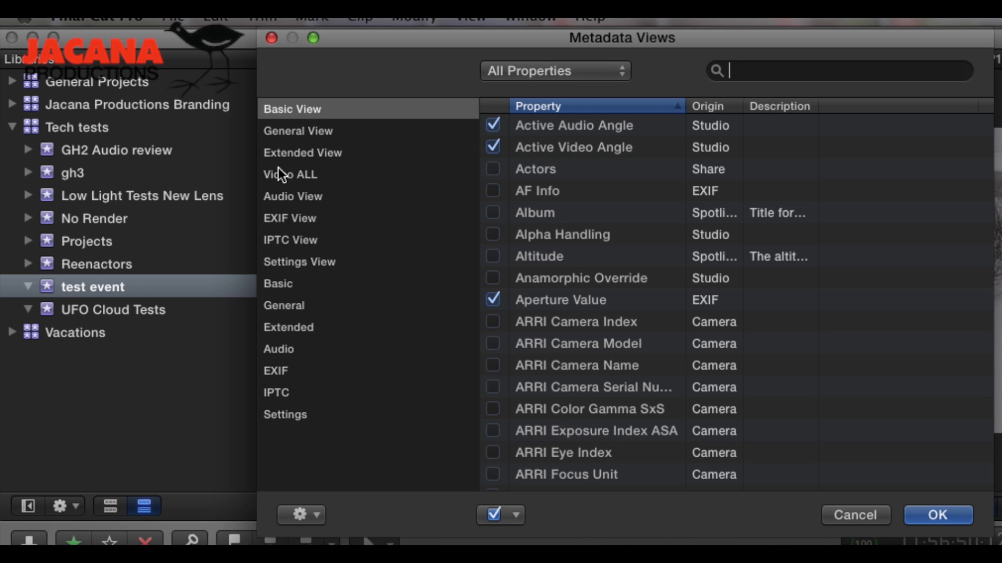
pyautogui.click(289, 111)
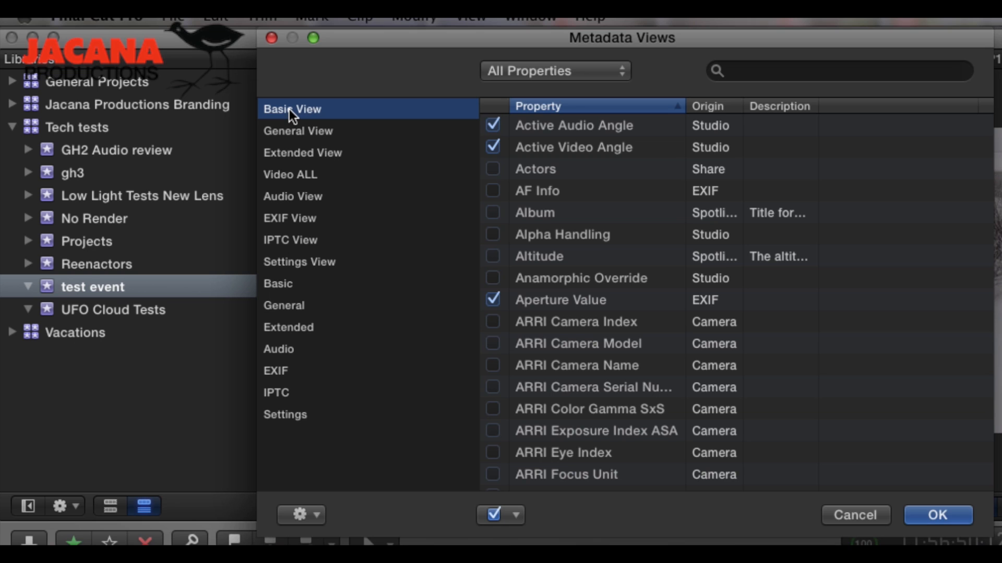
pyautogui.click(559, 71)
pyautogui.click(560, 90)
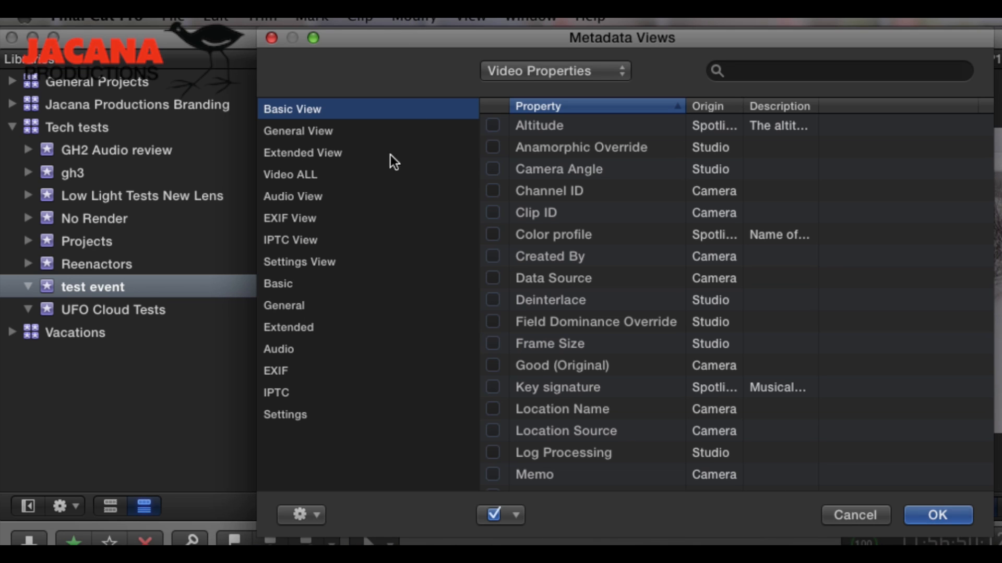
# Look over the commands for creating, saving and deleting metadata views in the editor.
pyautogui.click(313, 508)
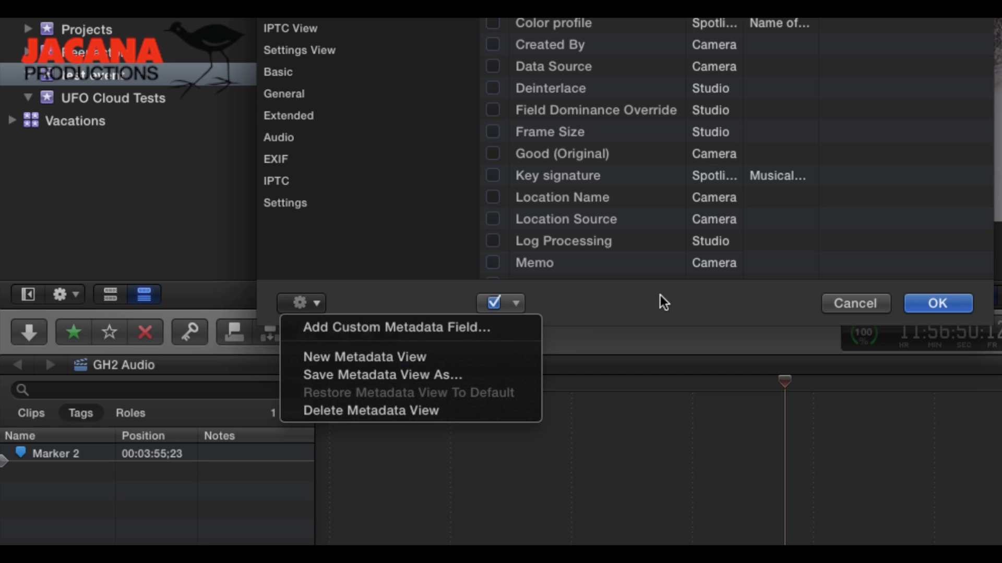
pyautogui.click(600, 315)
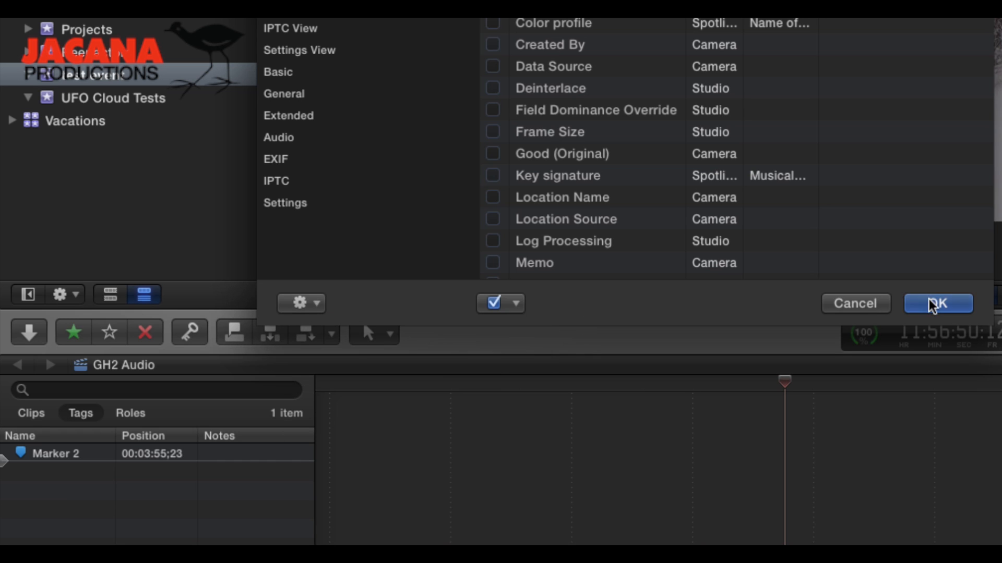
pyautogui.scroll(2, 421, 246)
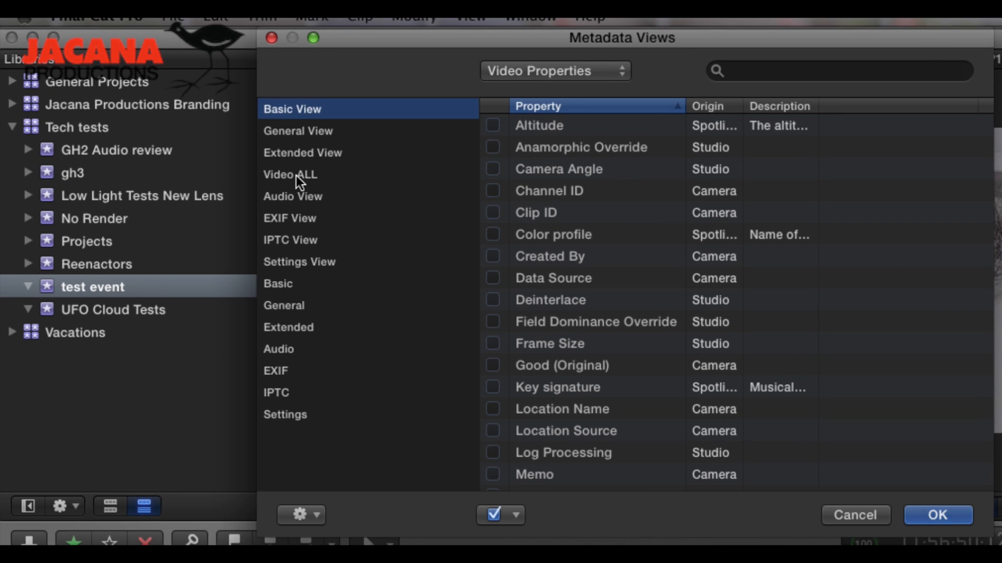
# Examine which video properties are enabled in the Video ALL metadata view, and close the editor without saving.
pyautogui.click(296, 175)
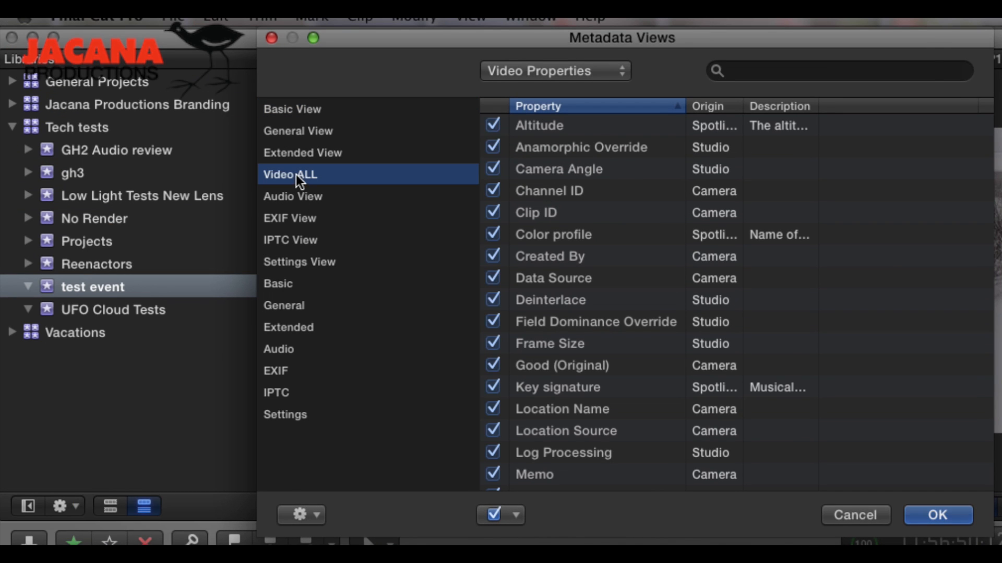
pyautogui.scroll(-15, 512, 186)
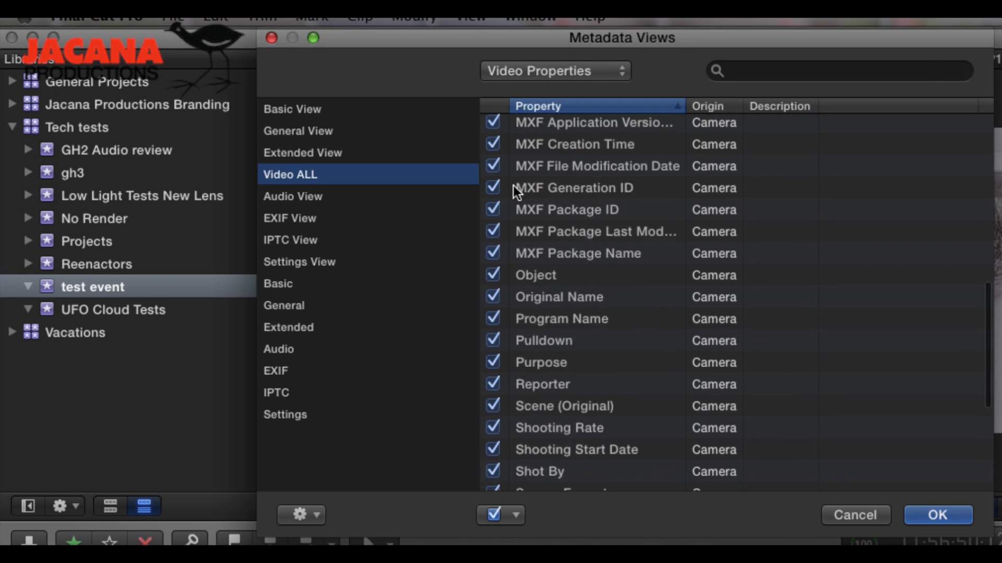
pyautogui.scroll(-3, 512, 185)
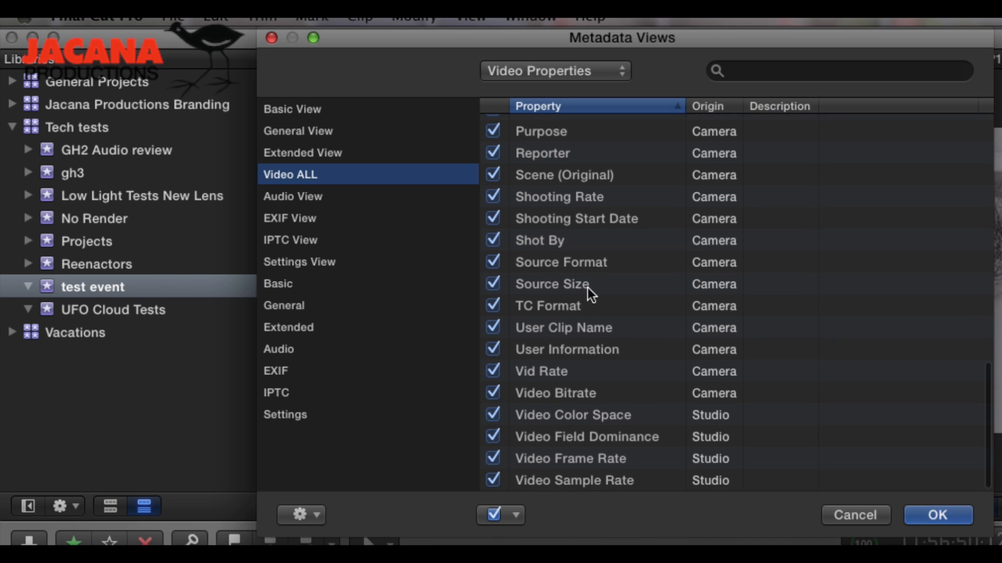
pyautogui.scroll(13, 607, 328)
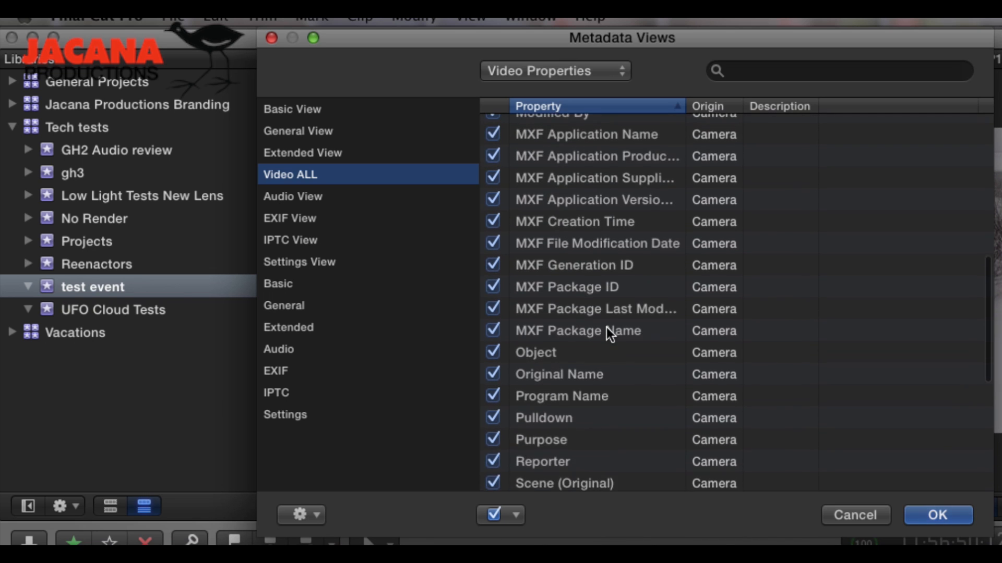
pyautogui.scroll(4, 606, 327)
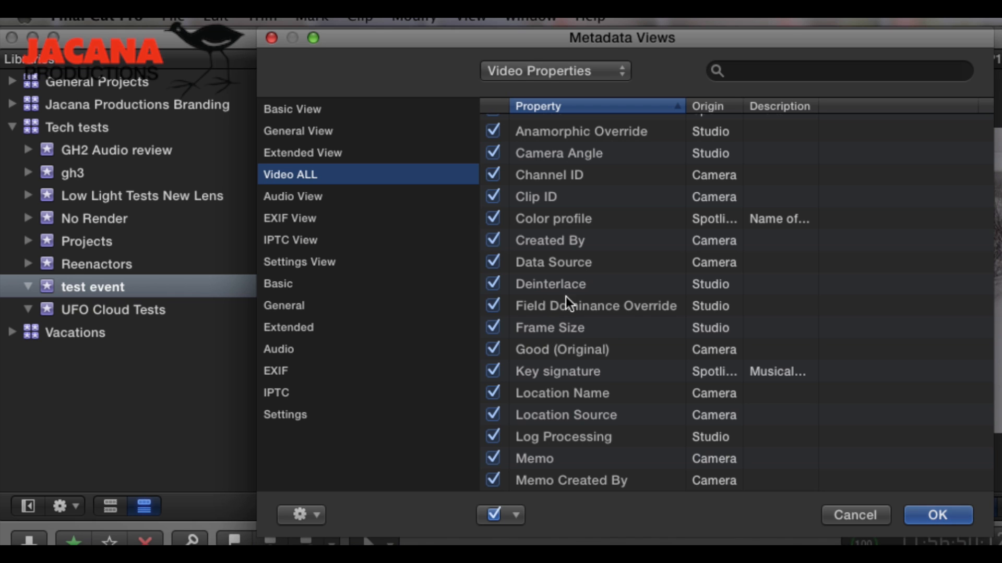
pyautogui.scroll(-3, 609, 306)
pyautogui.scroll(-8, 608, 306)
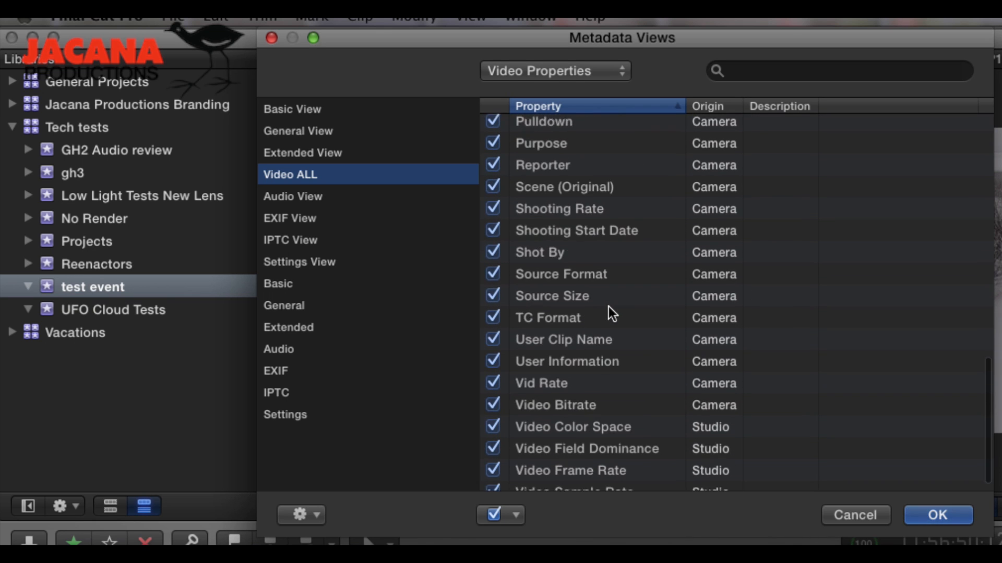
pyautogui.scroll(8, 609, 306)
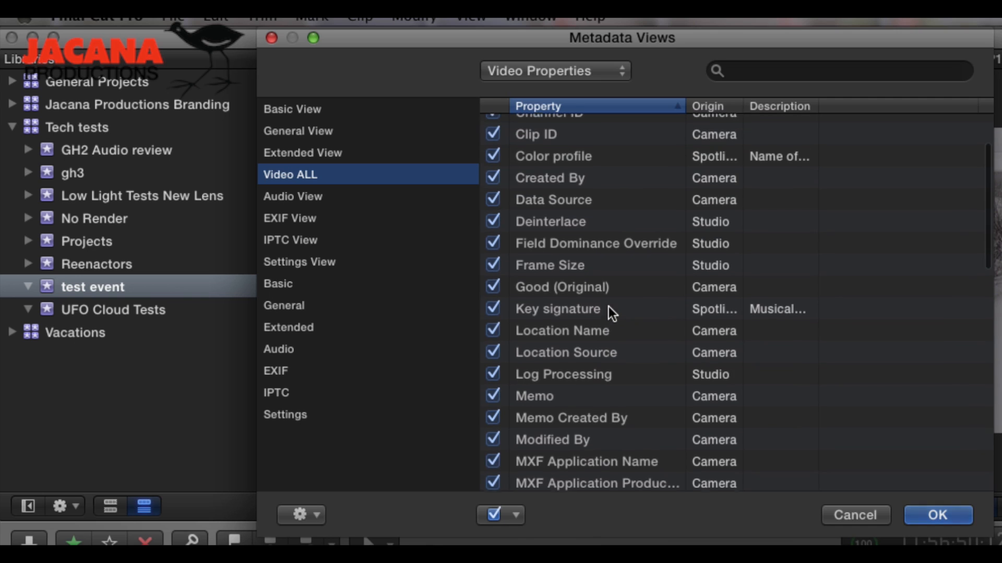
pyautogui.scroll(2, 607, 296)
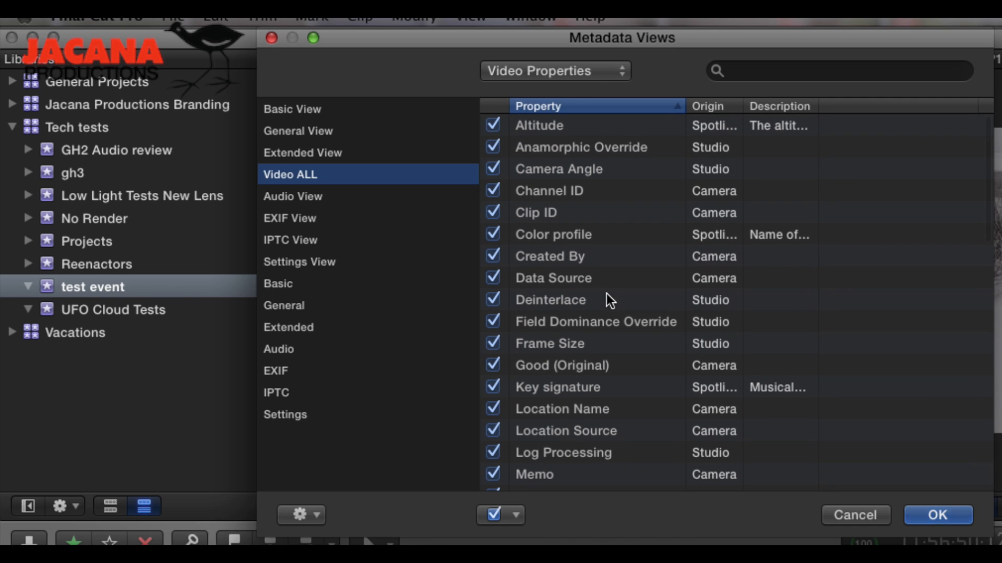
pyautogui.click(862, 516)
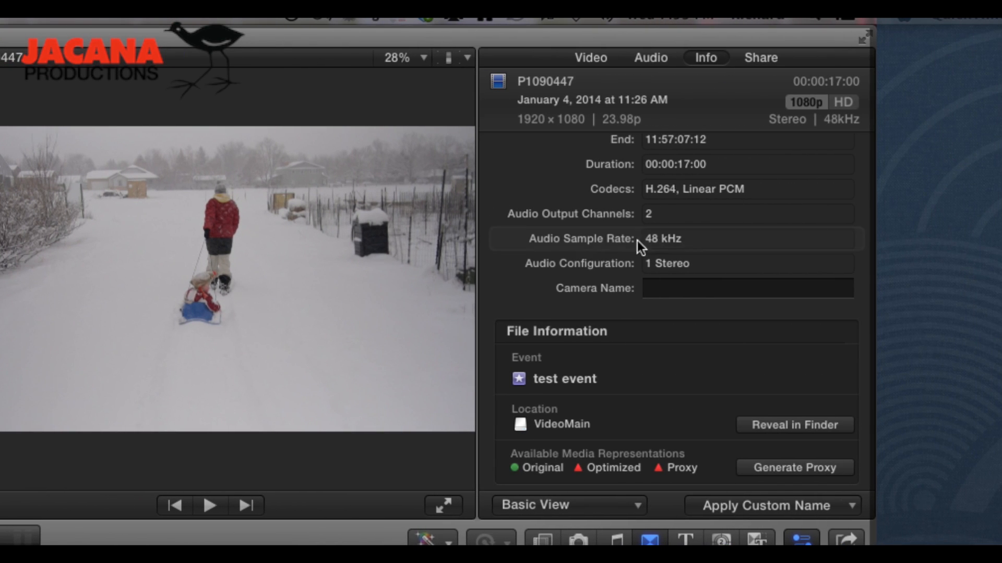
# Switch the inspector to the Video ALL metadata view and review the detailed metadata of clip P1090447.
pyautogui.click(599, 506)
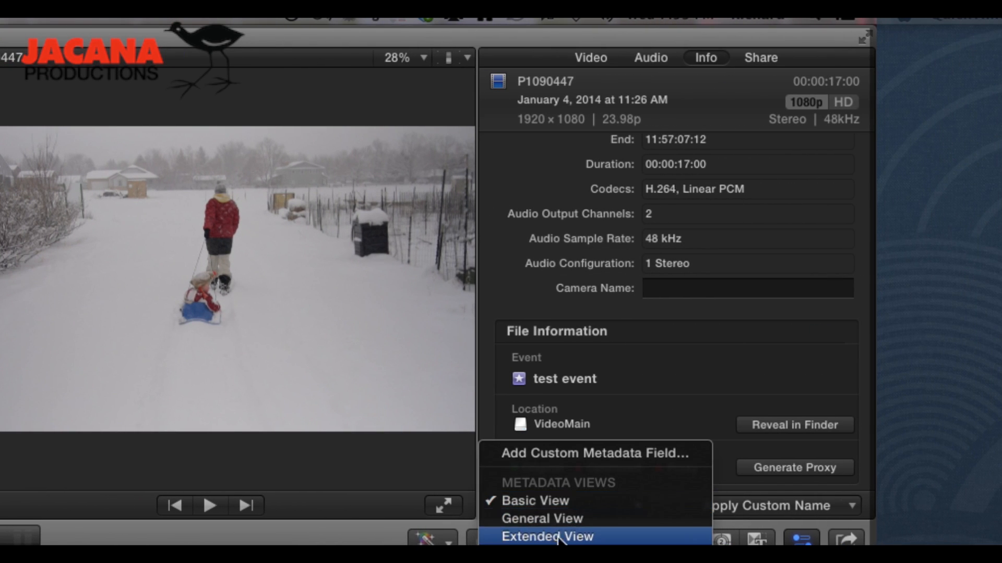
pyautogui.click(566, 496)
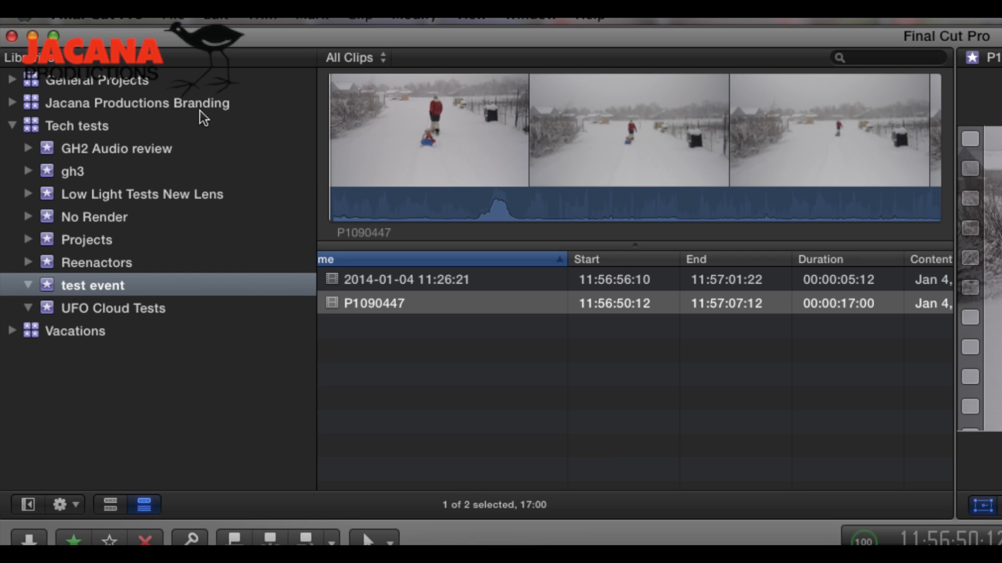
pyautogui.moveTo(199, 111)
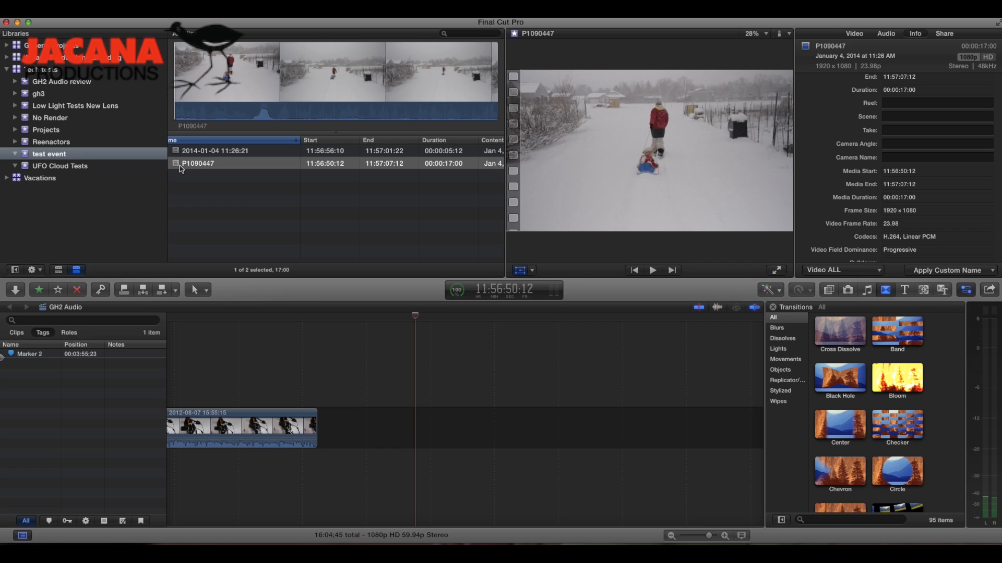
pyautogui.click(178, 166)
pyautogui.hscroll(-2, 178, 166)
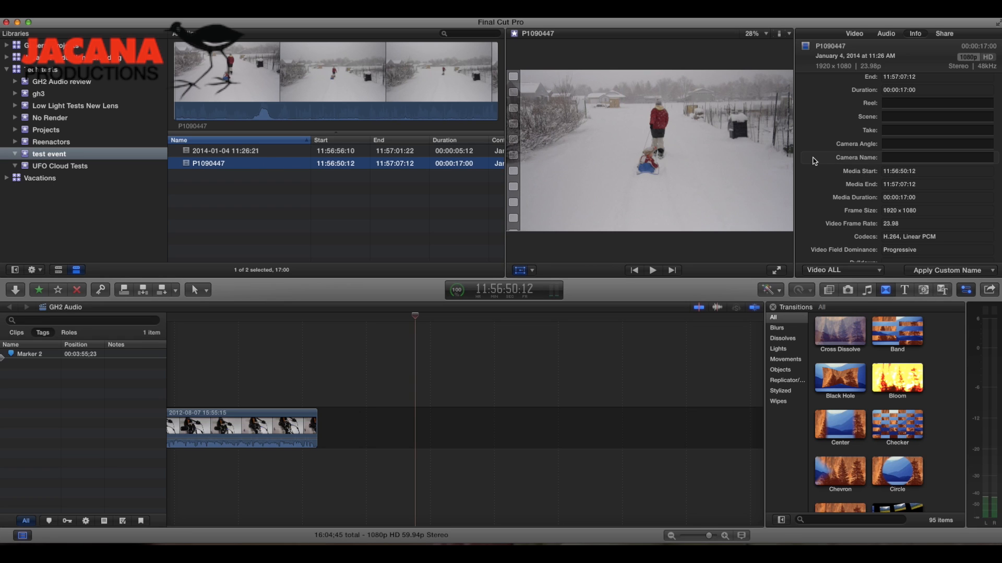
pyautogui.scroll(-10, 814, 161)
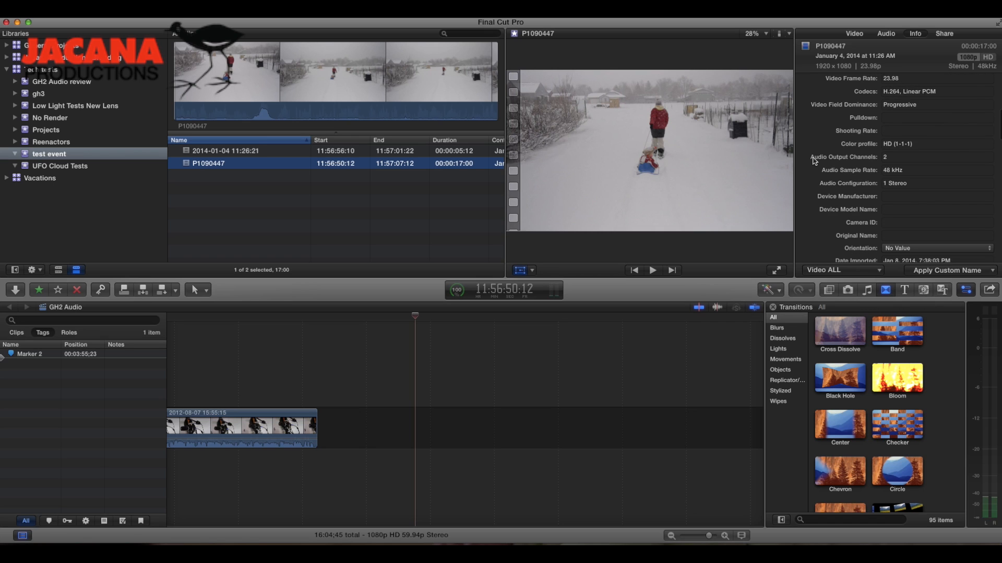
# Check the Camera ID, Original Name and Clip ID fields in the metadata of clip P1090447.
pyautogui.scroll(-5, 815, 161)
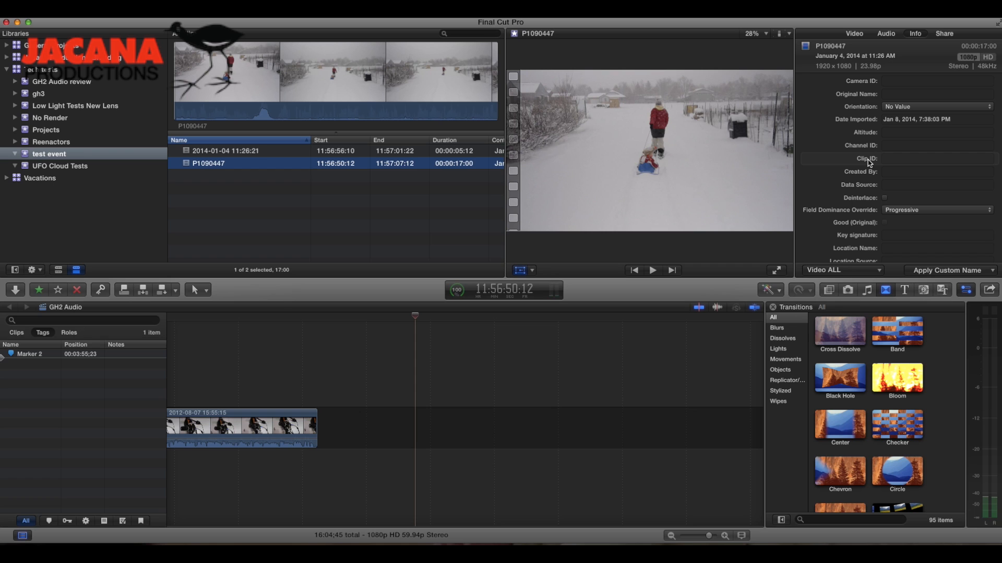
pyautogui.scroll(-2, 868, 162)
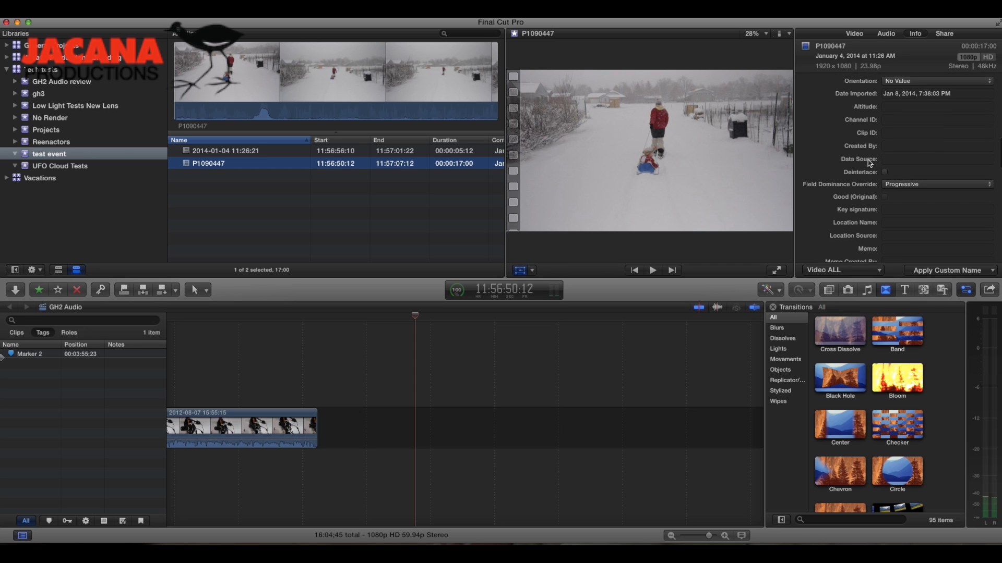
pyautogui.scroll(3, 869, 163)
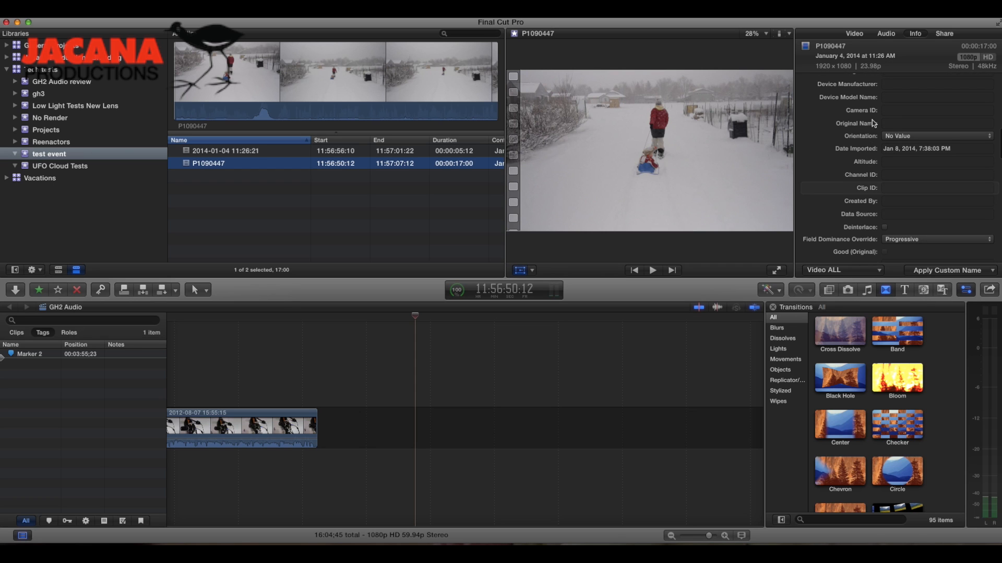
pyautogui.click(868, 114)
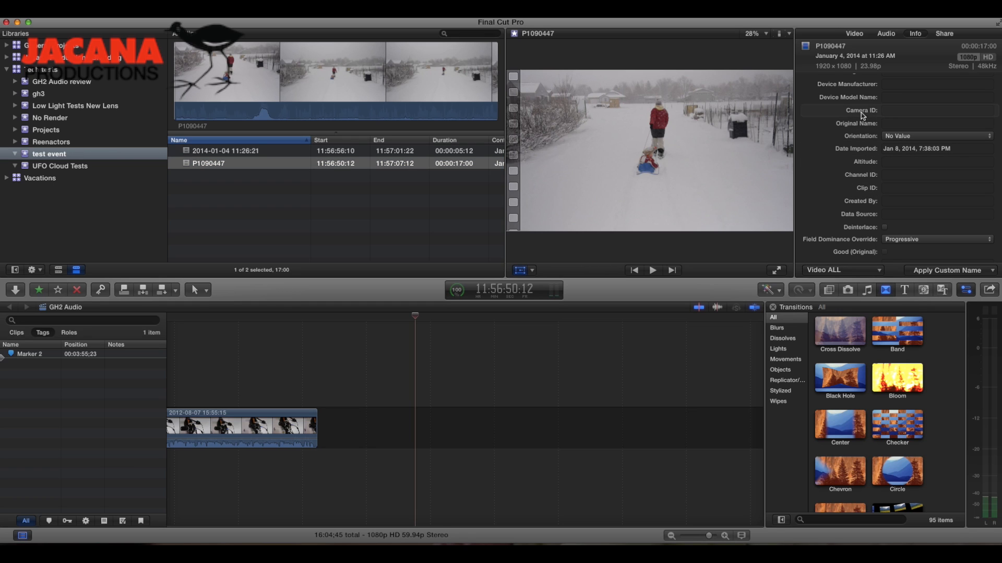
pyautogui.click(233, 152)
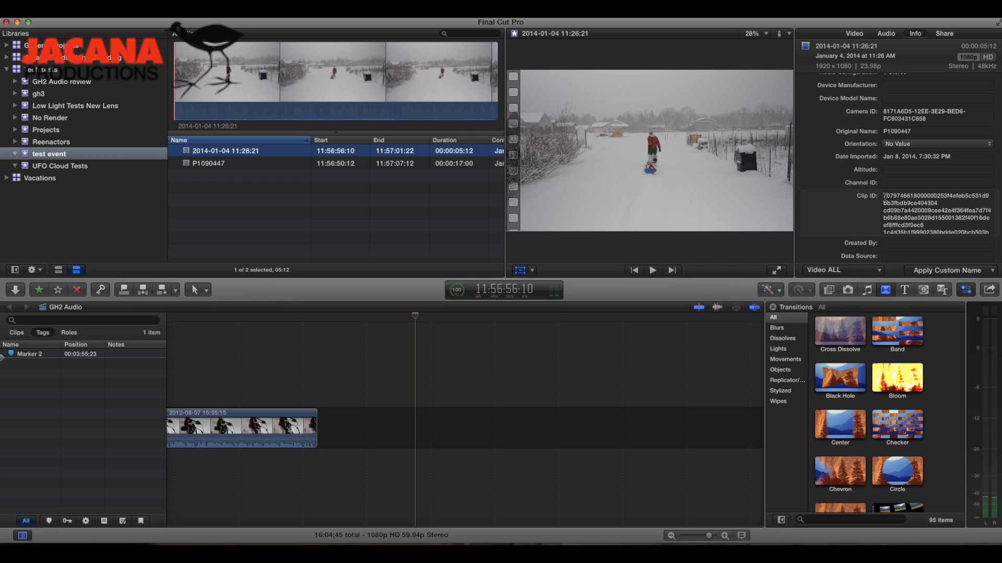
pyautogui.moveTo(884, 196); pyautogui.dragTo(943, 235)
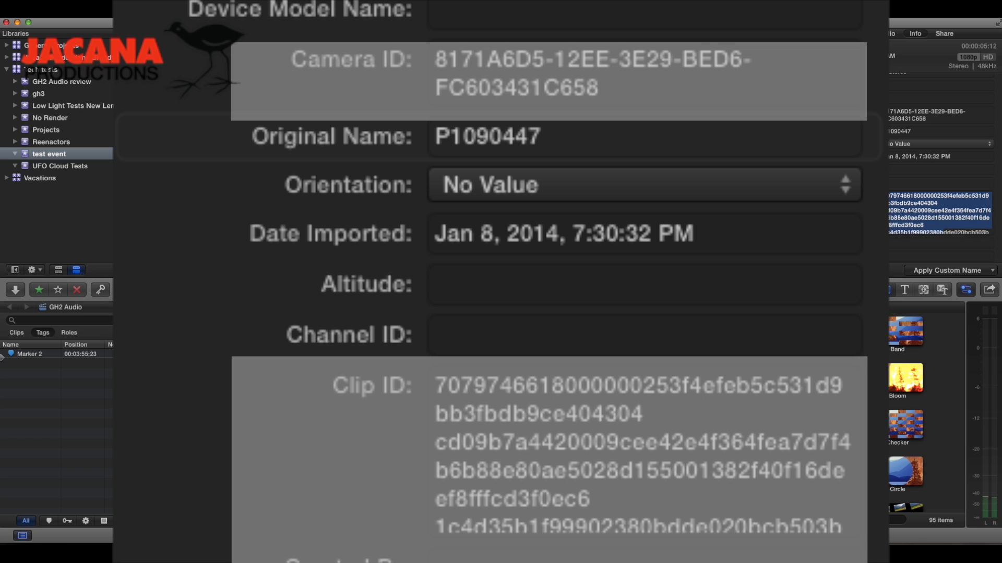
pyautogui.click(218, 164)
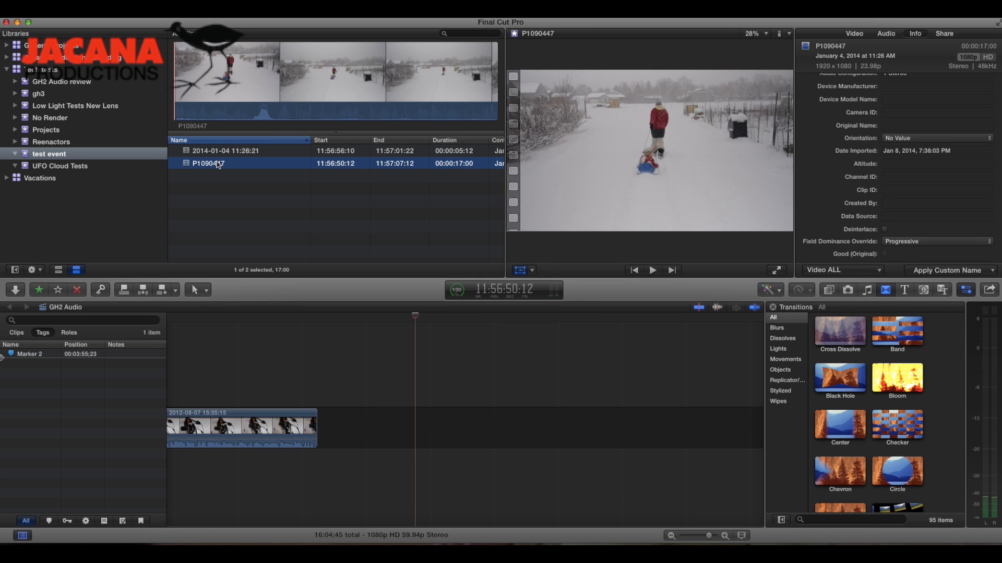
pyautogui.click(218, 151)
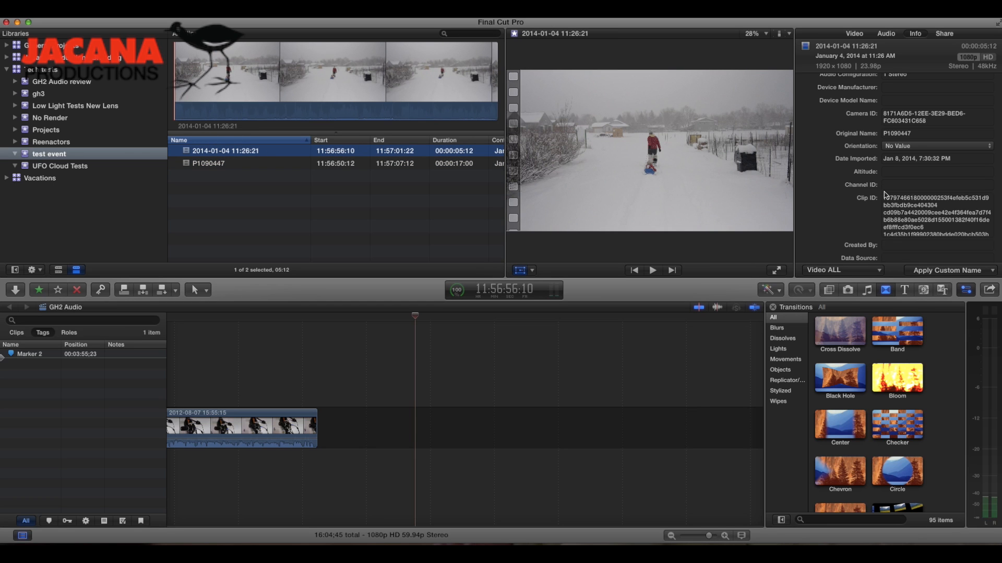
pyautogui.scroll(-10, 884, 195)
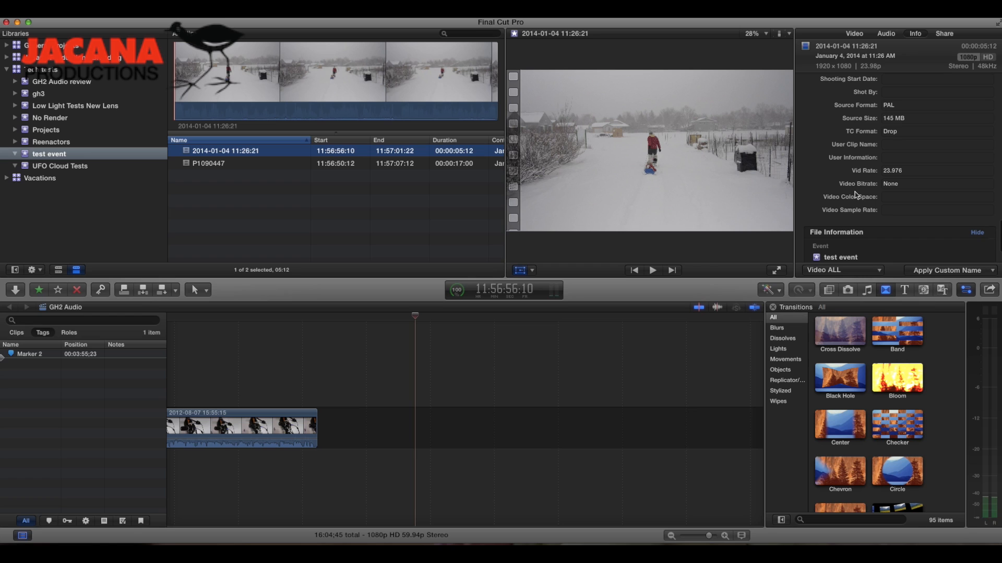
pyautogui.scroll(2, 856, 195)
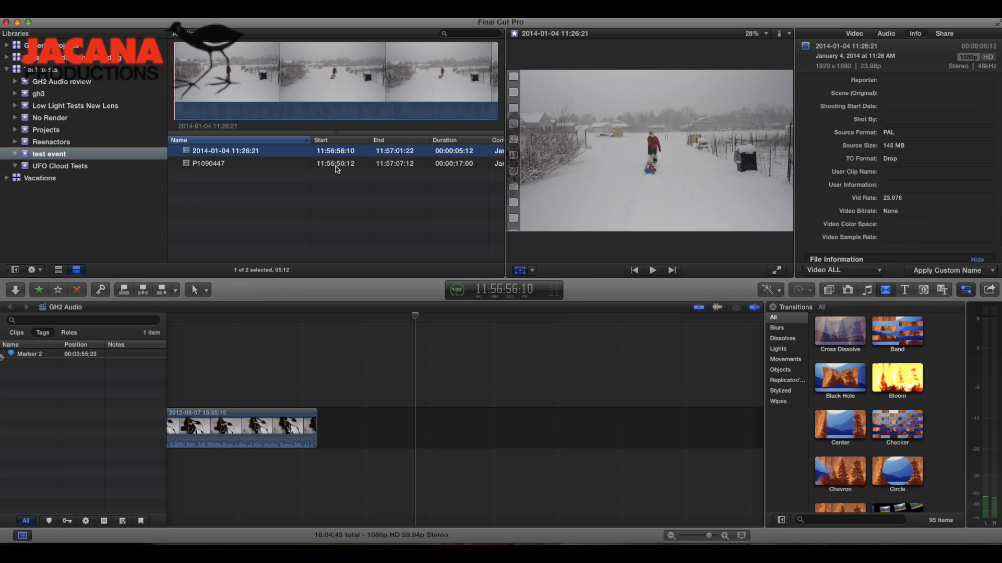
pyautogui.click(336, 166)
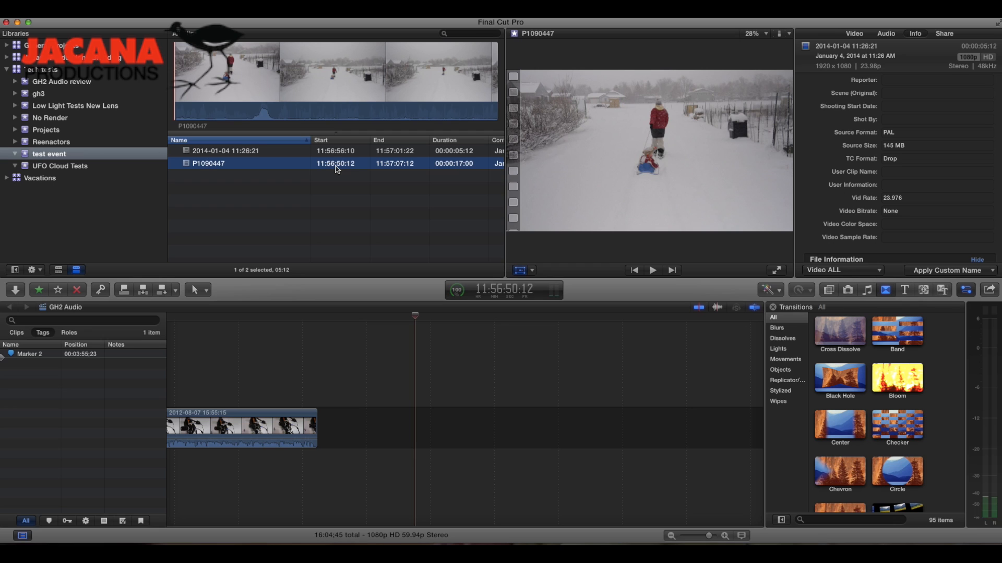
pyautogui.scroll(-3, 864, 157)
pyautogui.scroll(5, 866, 157)
pyautogui.scroll(-15, 864, 153)
pyautogui.scroll(15, 864, 153)
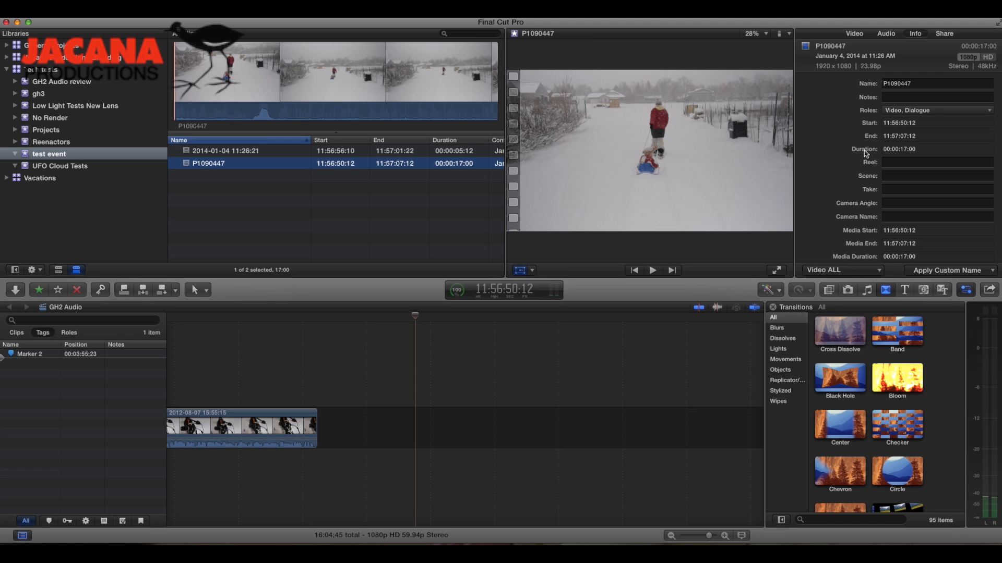
# Review the whole metadata list of clip P1090447, from its name and timecode fields through to its file information.
pyautogui.scroll(-10, 866, 153)
pyautogui.scroll(-8, 866, 153)
pyautogui.scroll(-8, 866, 153)
pyautogui.scroll(-8, 865, 153)
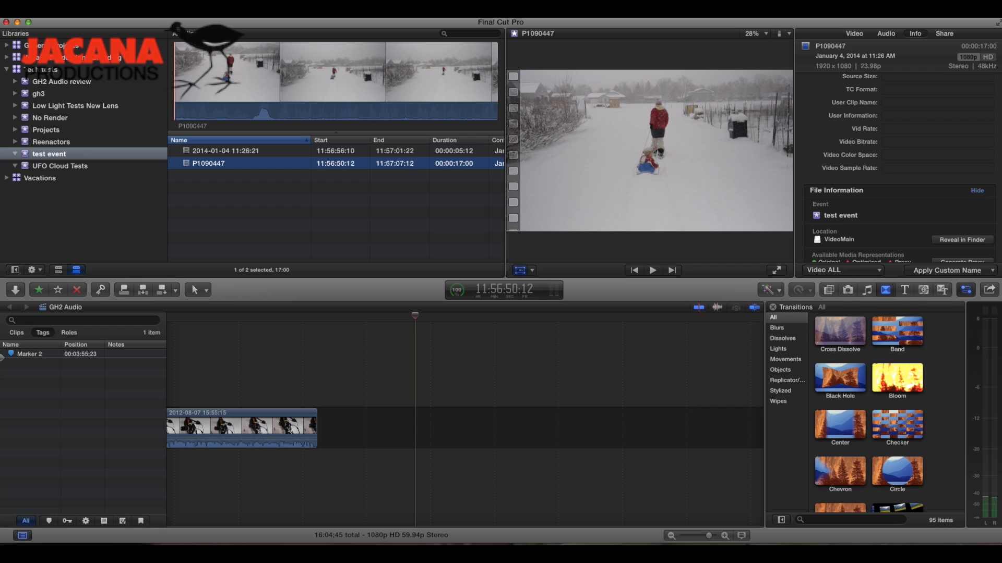
pyautogui.scroll(4, 917, 116)
pyautogui.scroll(4, 918, 117)
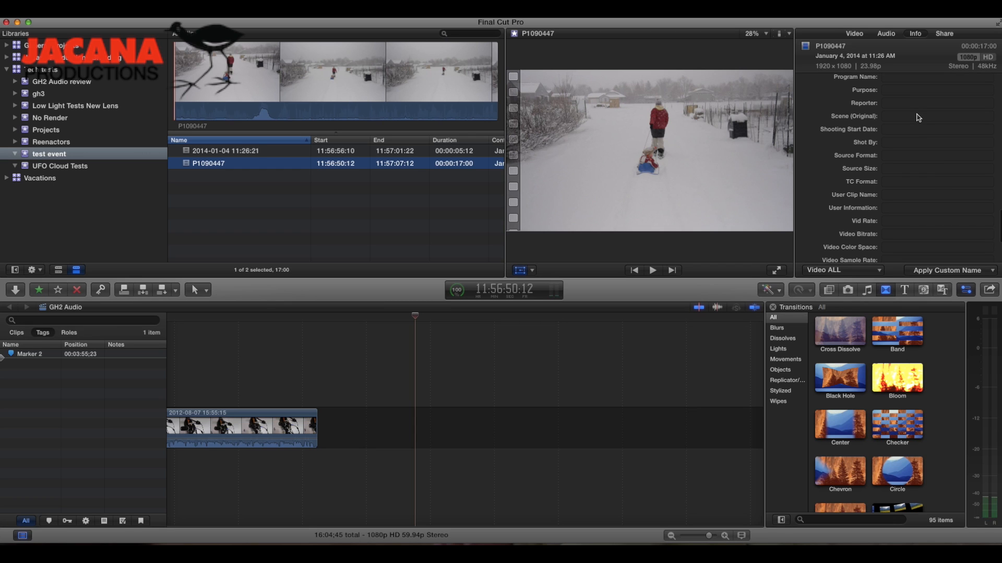
pyautogui.scroll(10, 918, 118)
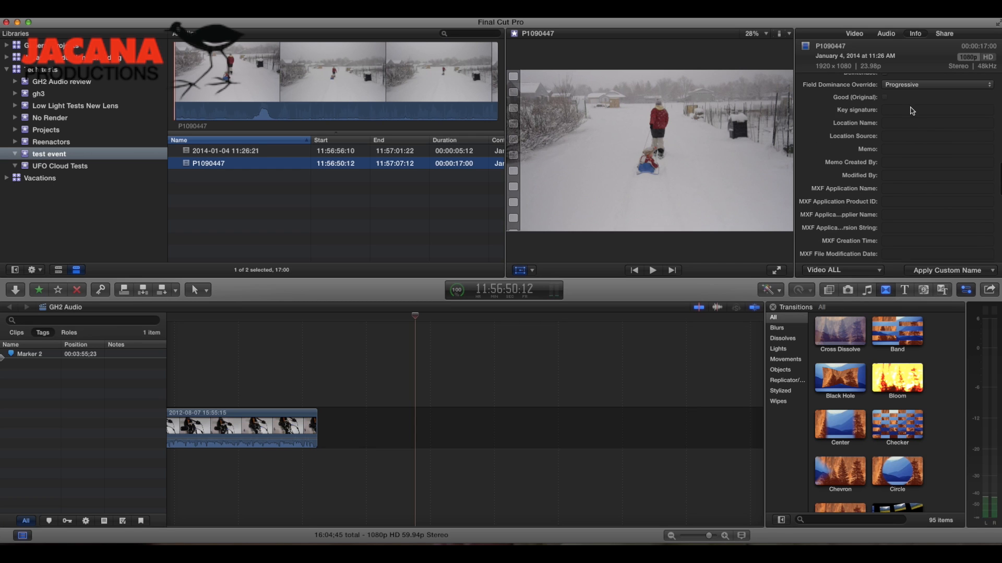
pyautogui.scroll(7, 912, 109)
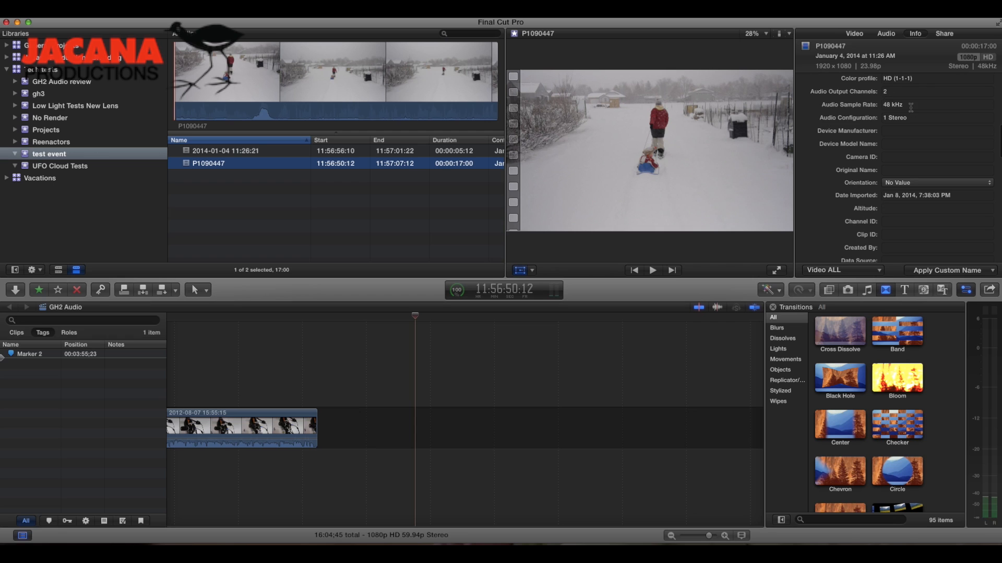
pyautogui.scroll(9, 903, 120)
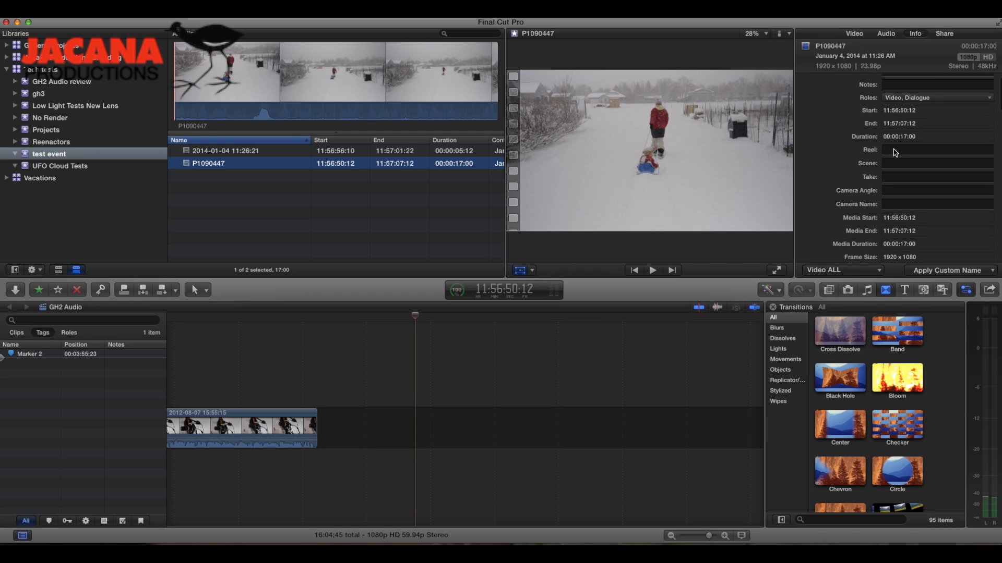
pyautogui.scroll(-2, 892, 162)
pyautogui.scroll(-2, 892, 162)
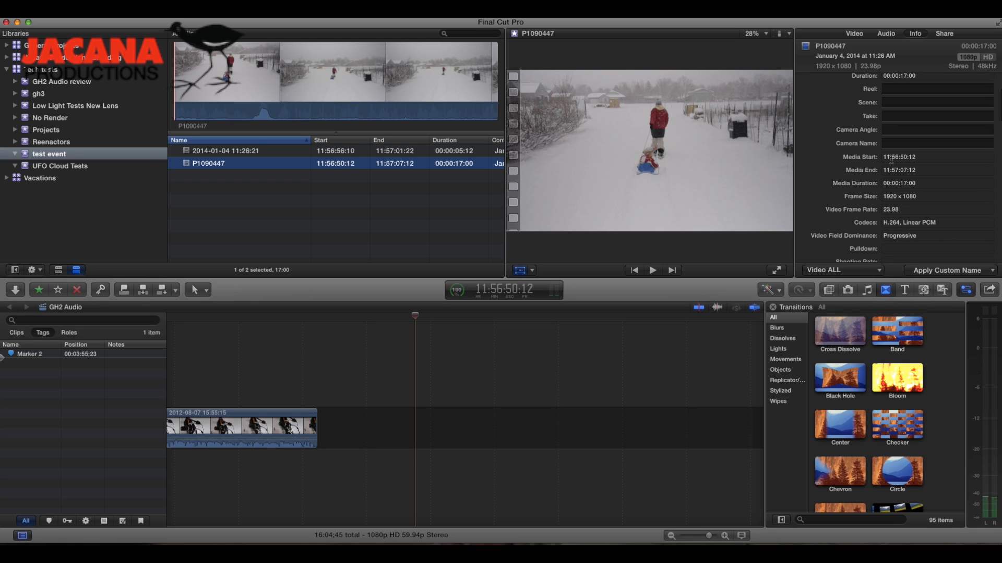
pyautogui.scroll(5, 884, 111)
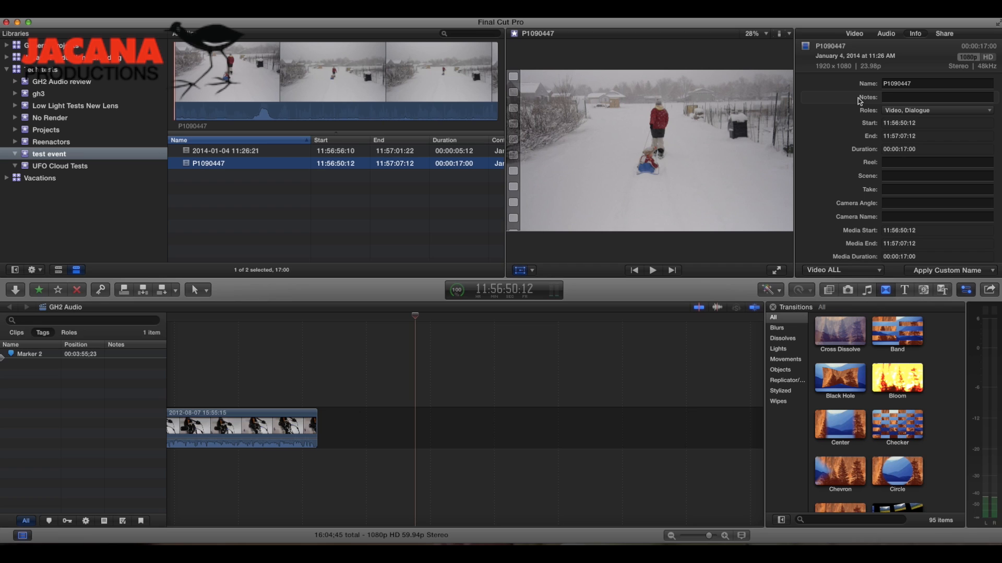
pyautogui.scroll(-1, 859, 100)
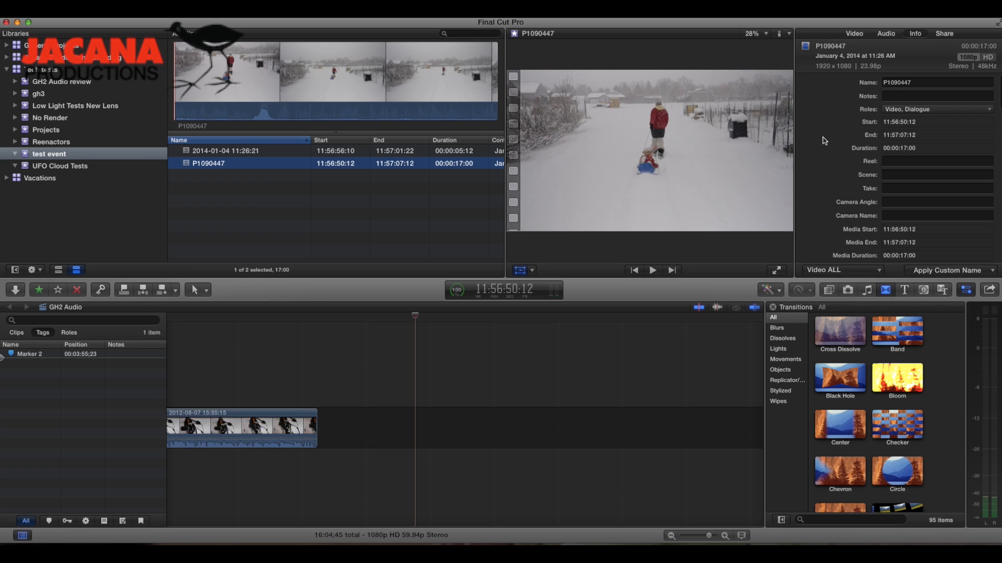